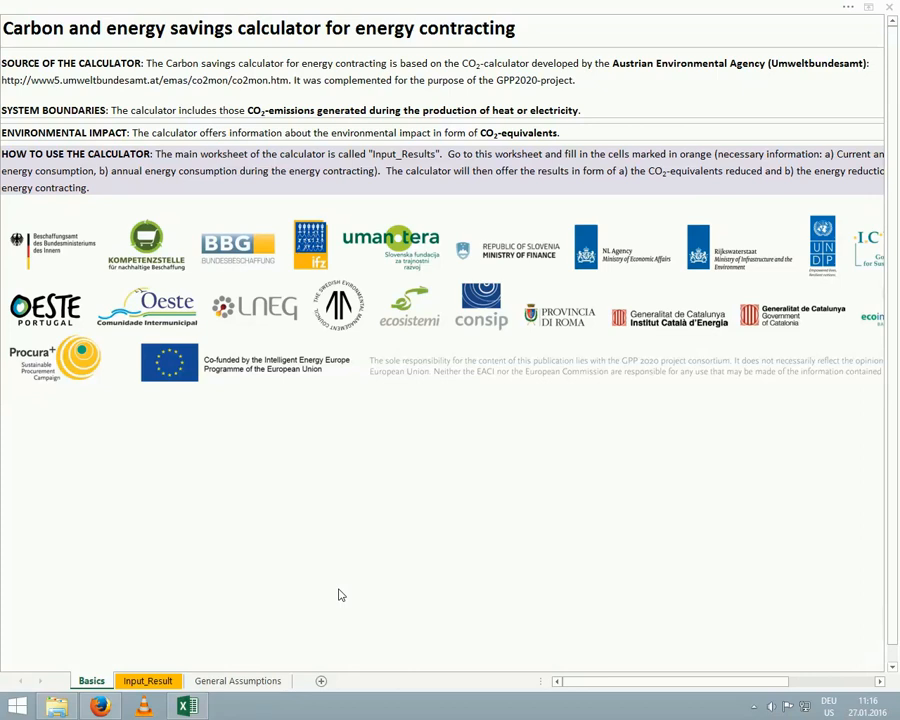
On the Input_Result sheet, select Catalonia as the location of energy contracting
left_click(149, 681)
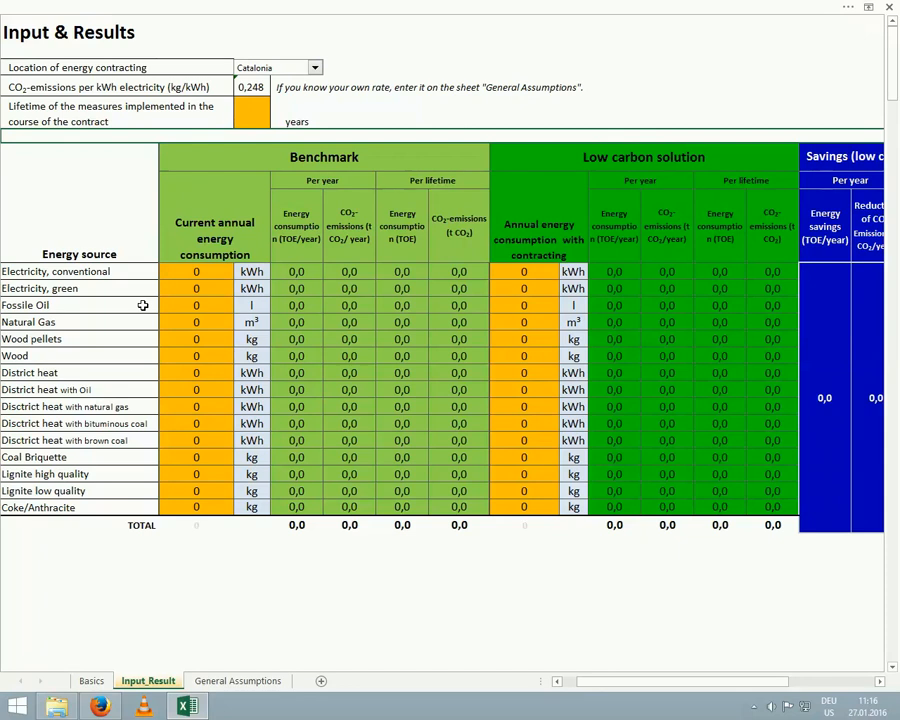
left_click(316, 68)
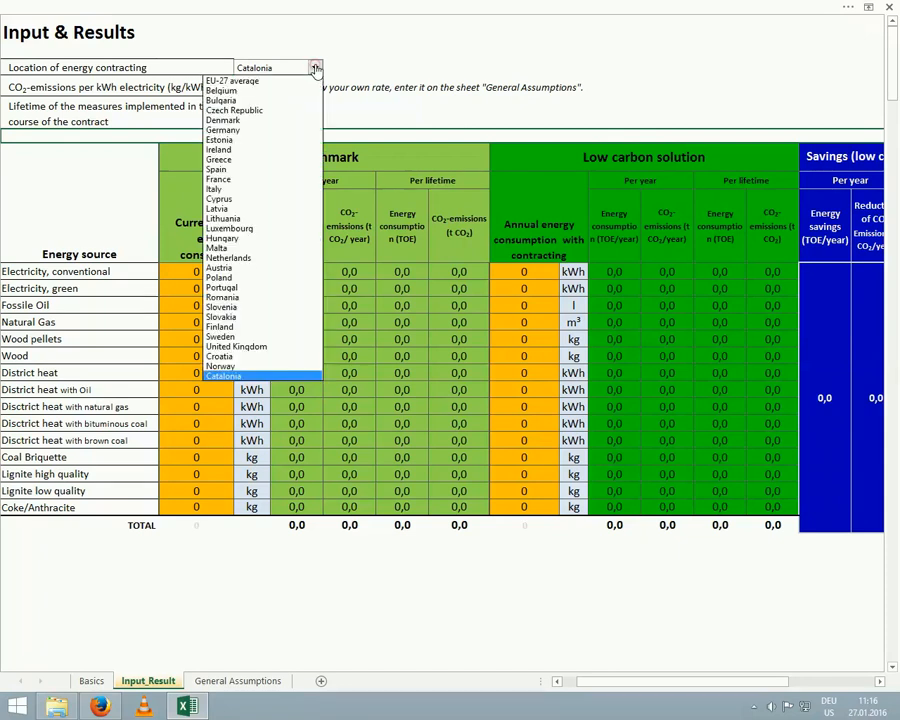
left_click(266, 377)
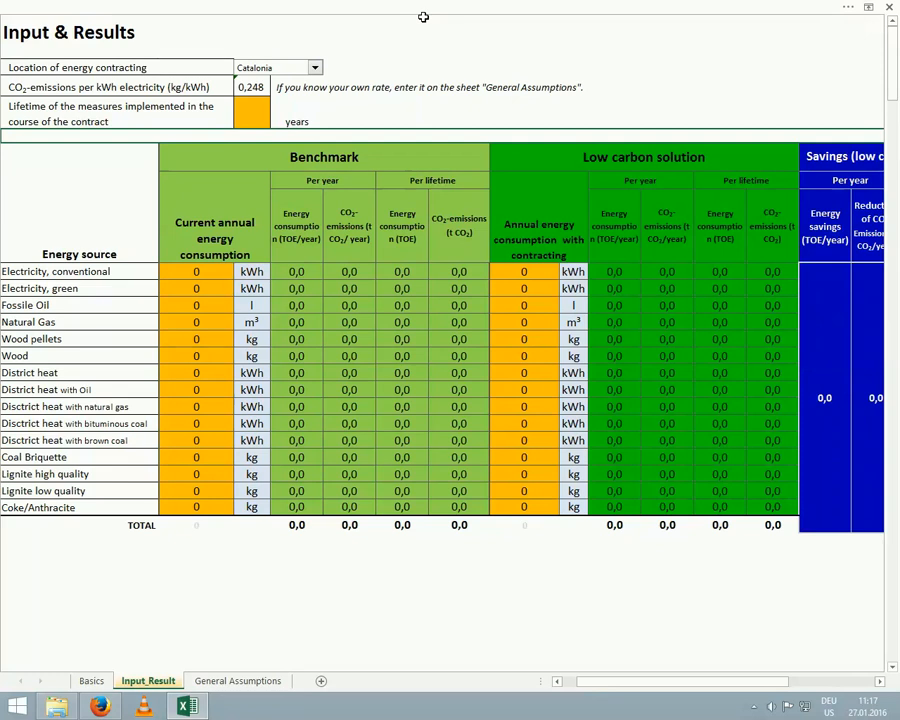
Review the national electricity mix, energy source emission factors and other values on the General Assumptions sheet
left_click(256, 683)
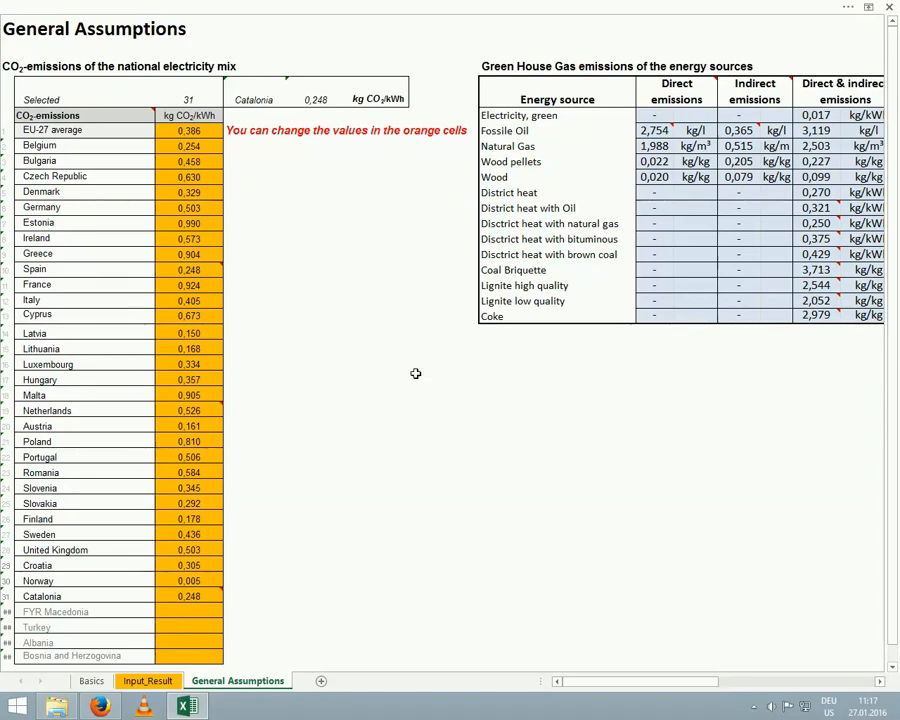
left_click_drag(675, 689, 714, 690)
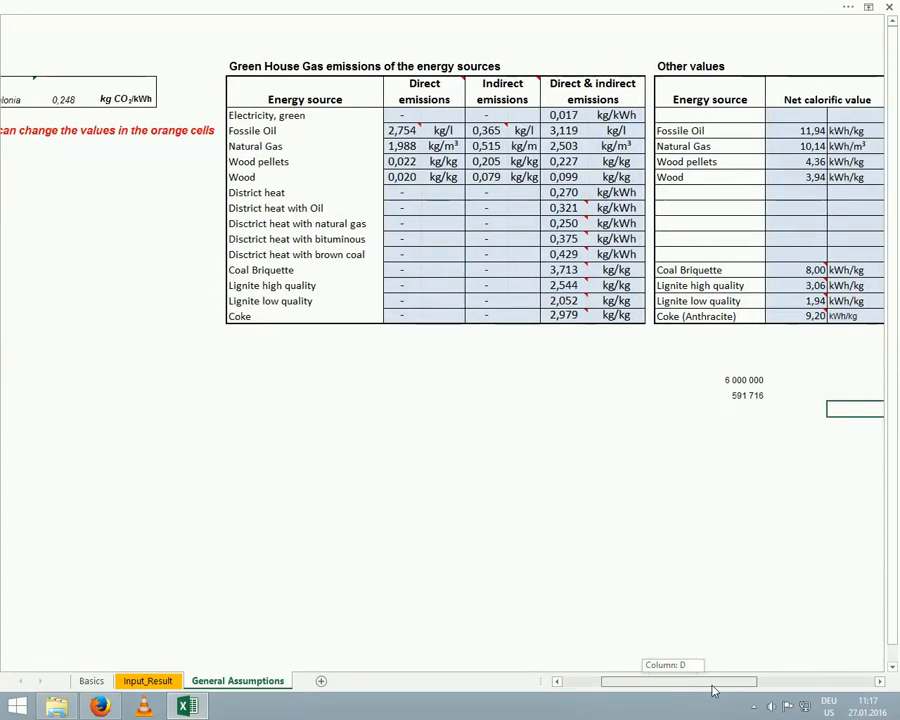
left_click_drag(714, 690, 748, 690)
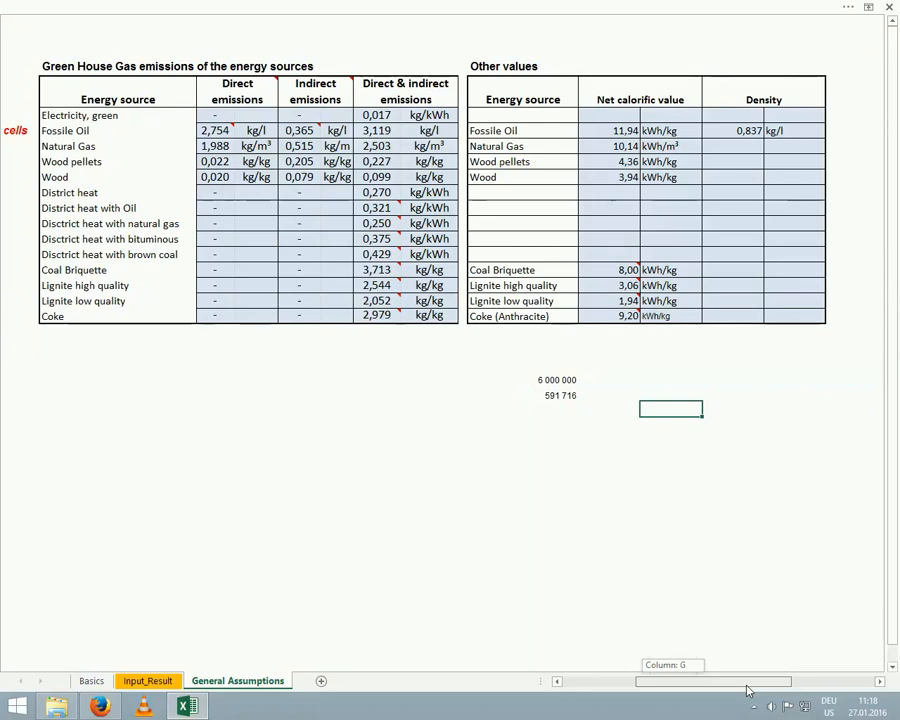
left_click_drag(748, 690, 748, 690)
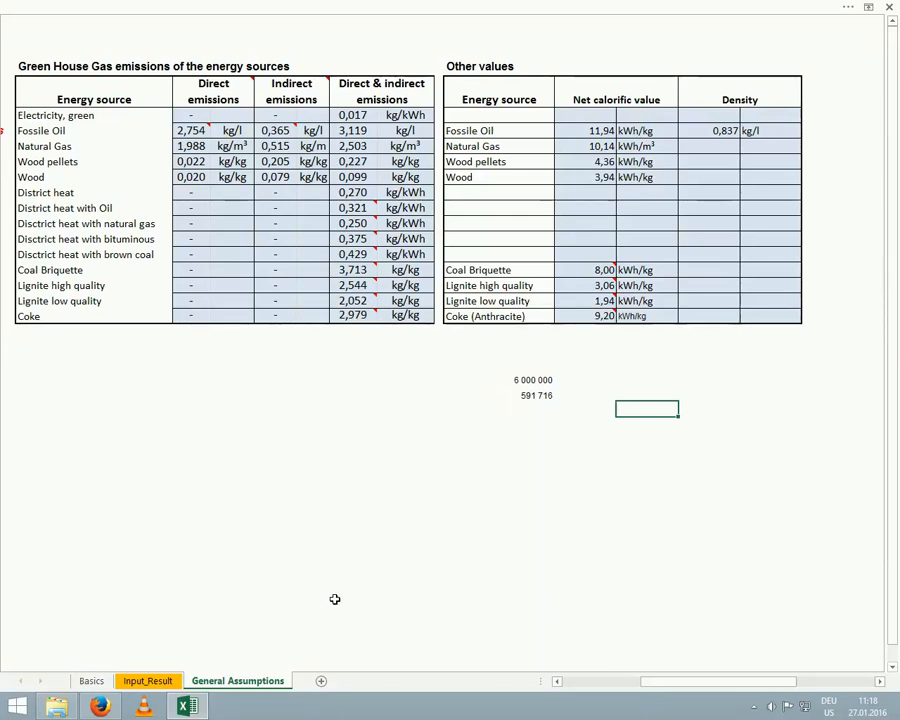
On the Input_Result sheet, set the lifetime of the implemented measures to 4 years
left_click(148, 681)
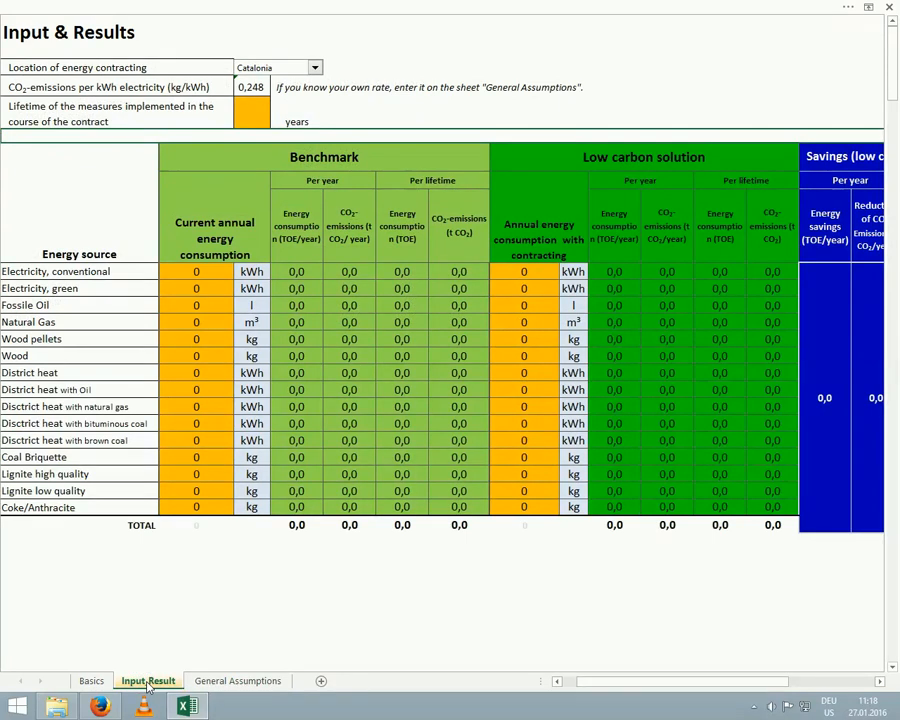
left_click(251, 107)
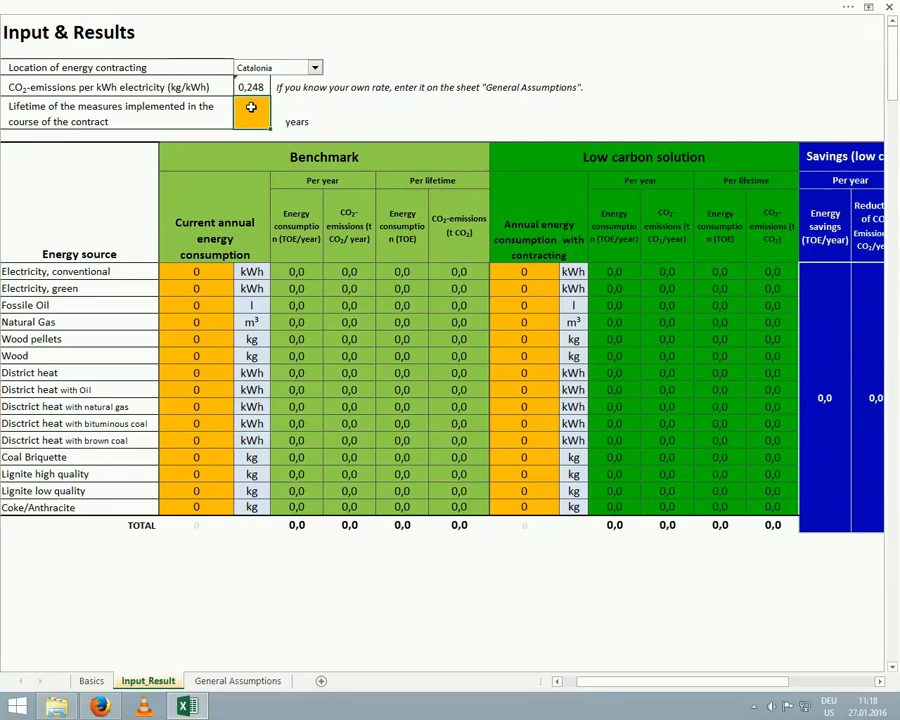
type("4")
key("Return")
Enter the benchmark's current annual consumption: 13 000 000 kWh of conventional electricity and 600 000 m³ of natural gas
left_click(227, 272)
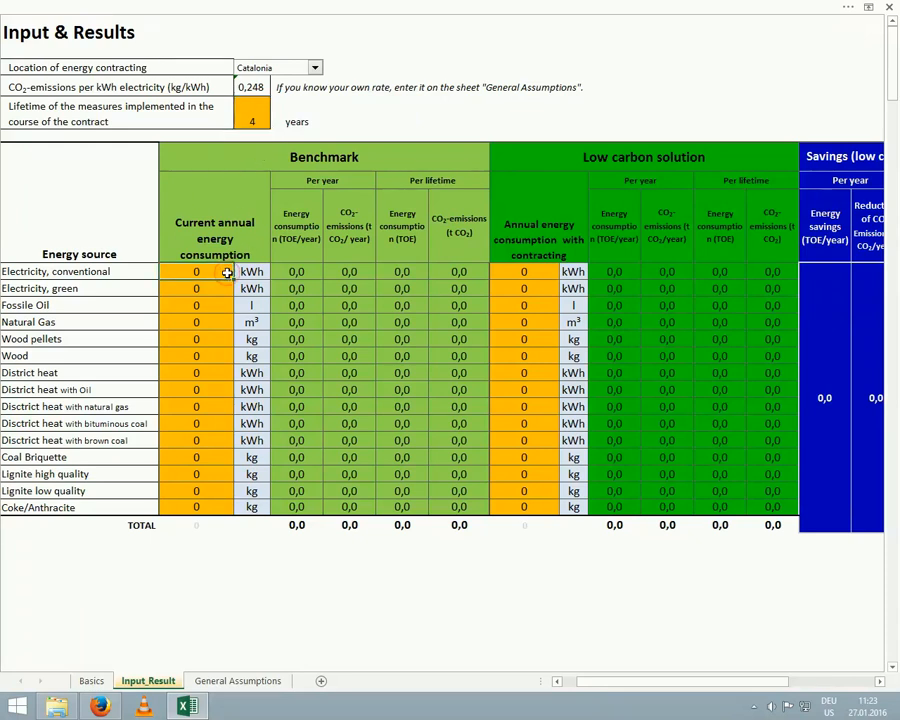
type("13 000 0")
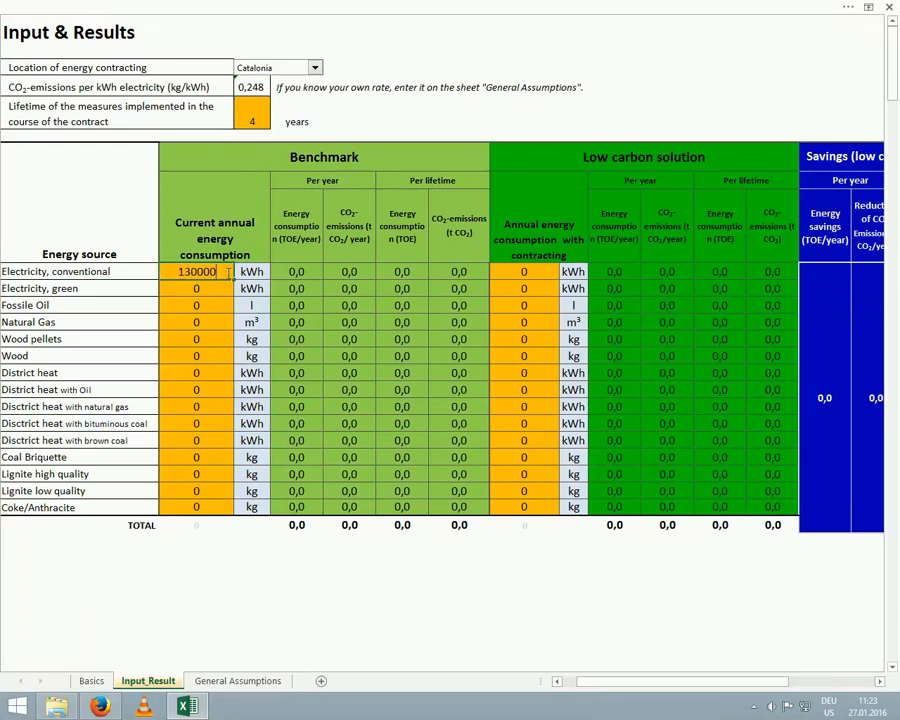
type("00")
key("Return")
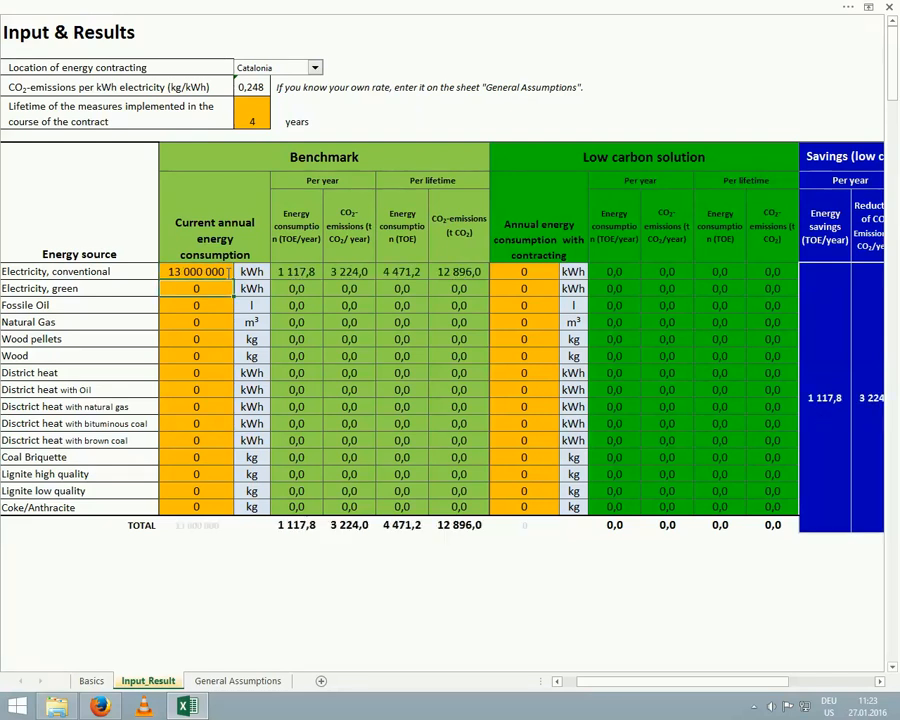
left_click(197, 321)
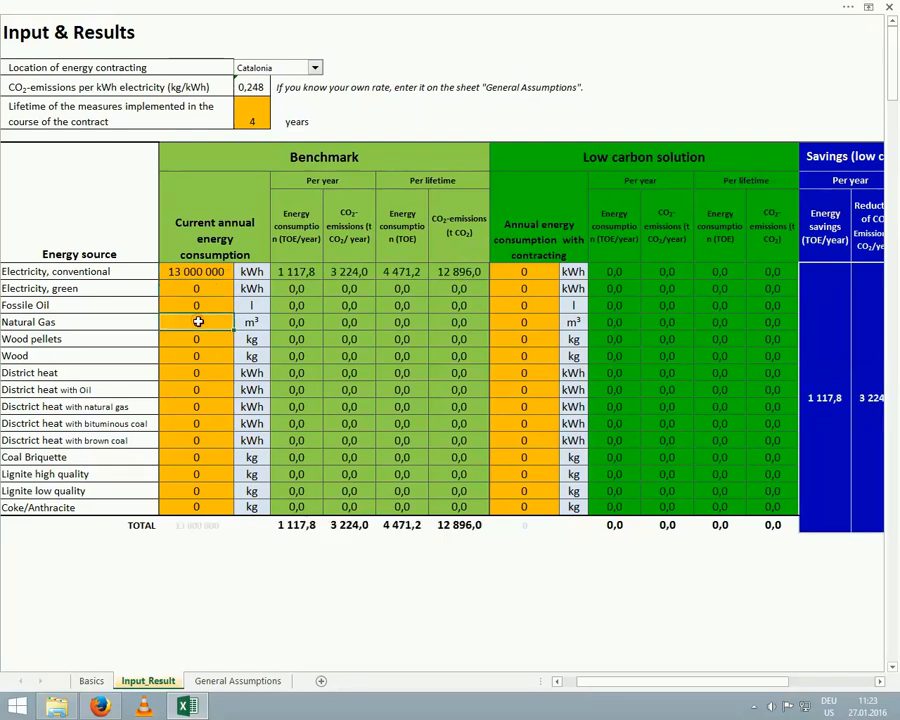
type("600 000")
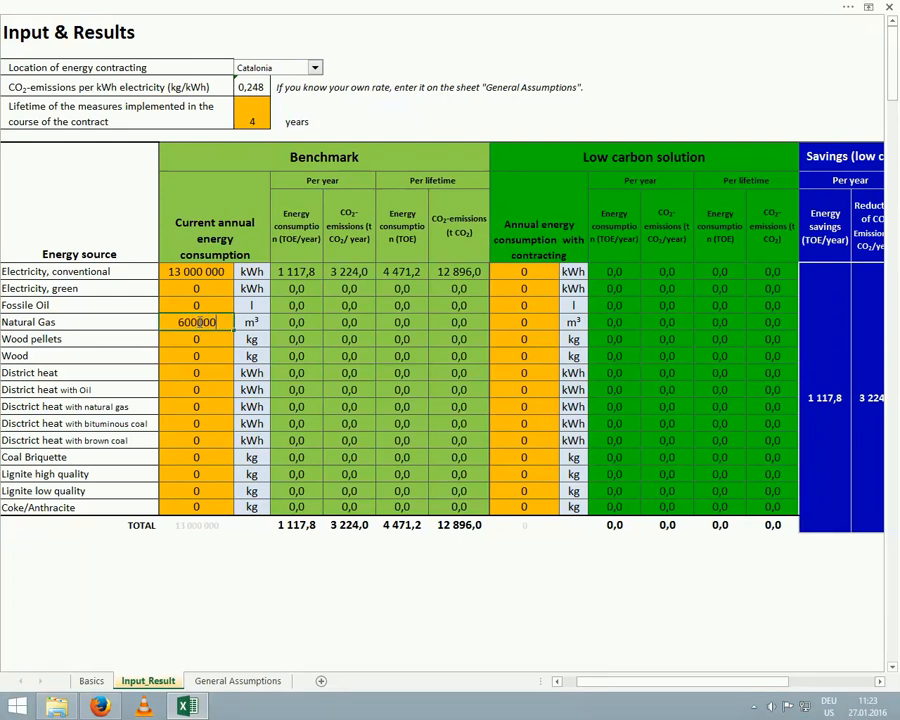
key("Return")
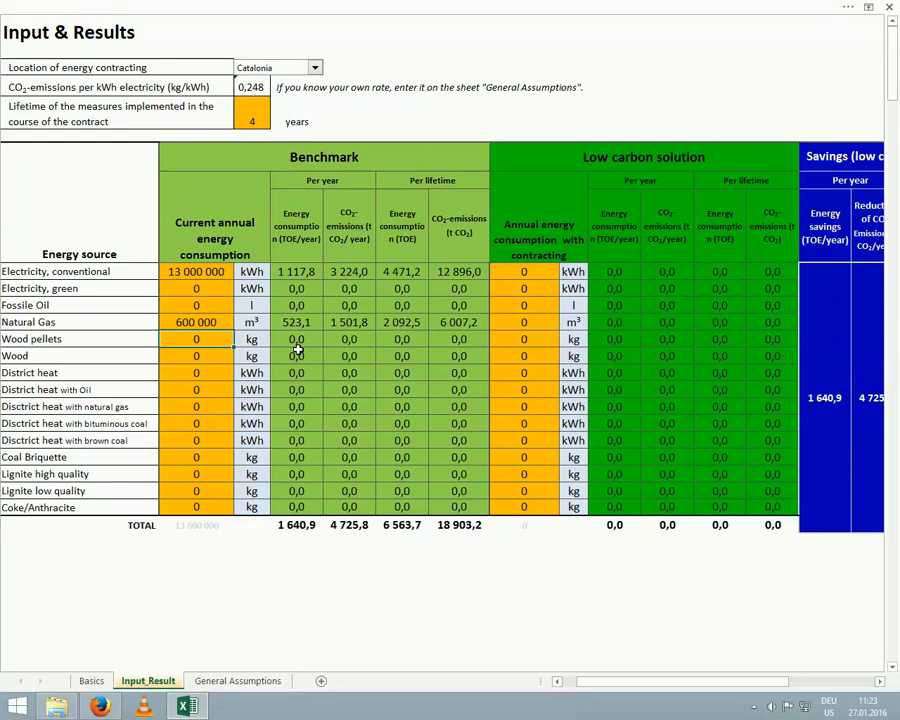
Enter the low carbon solution's annual consumption with contracting: 10 400 000 kWh of conventional electricity and 480 000 m³ of natural gas
left_click(530, 271)
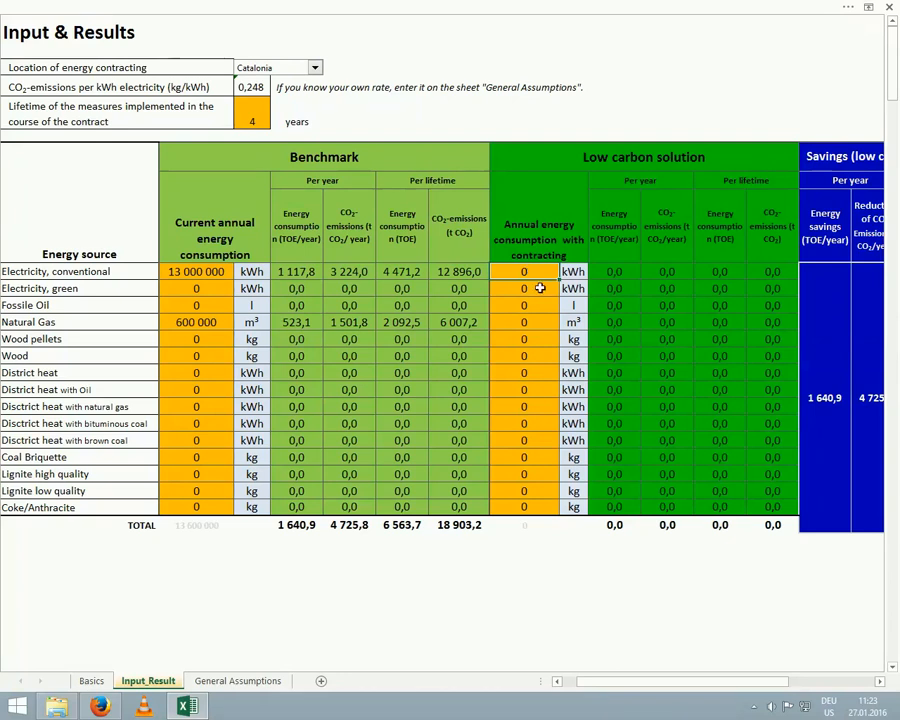
type("10400000")
key("Return")
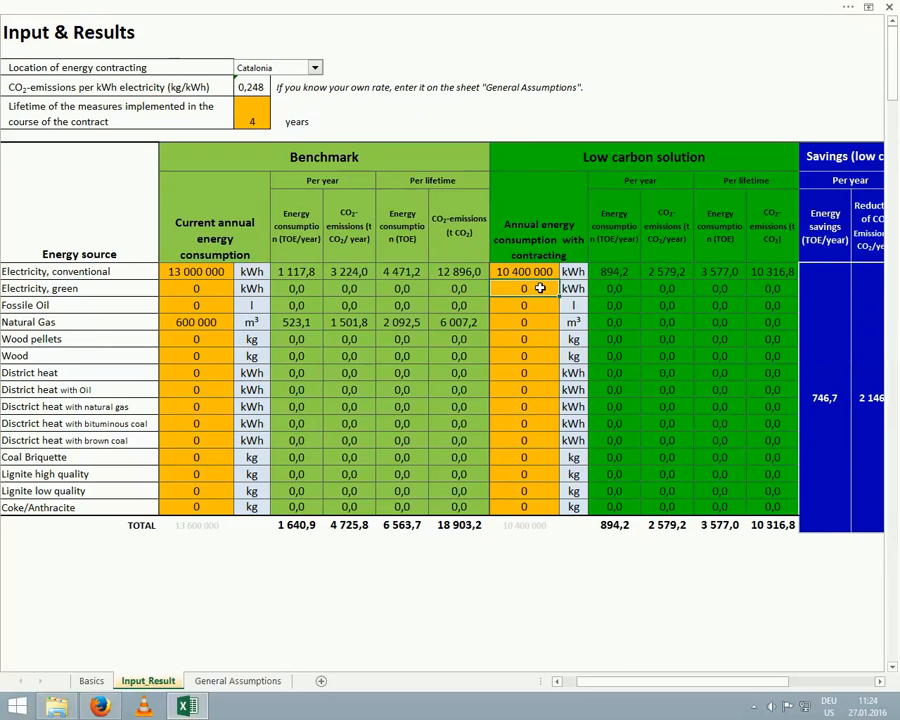
key("Down")
key("Down")
type("48")
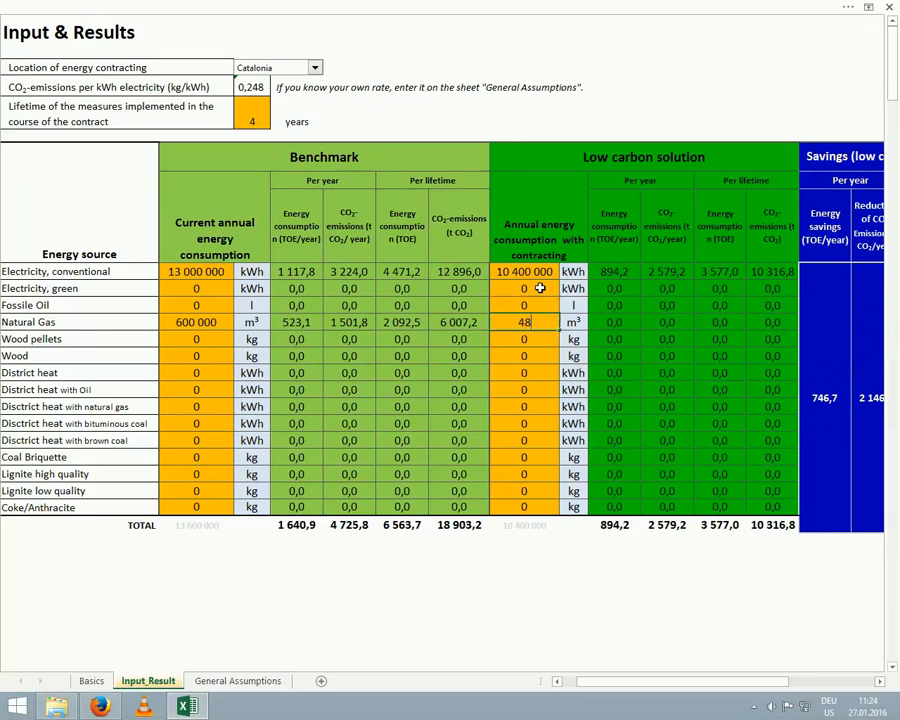
type("0 000")
key("Return")
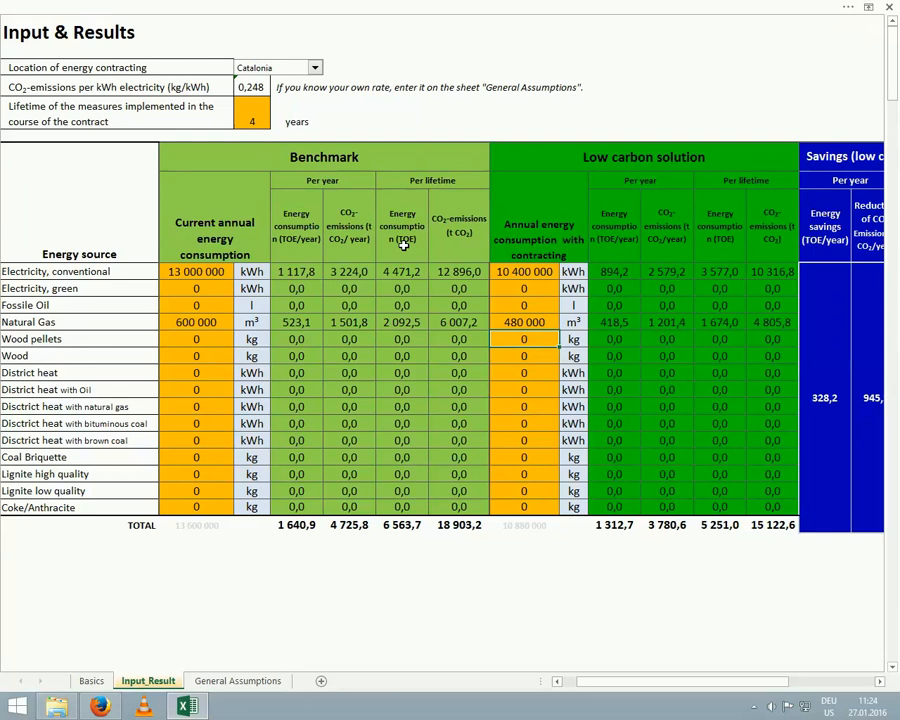
Examine the benchmark totals for energy and CO₂ and the savings per year, per lifetime and in percent
left_click(290, 527)
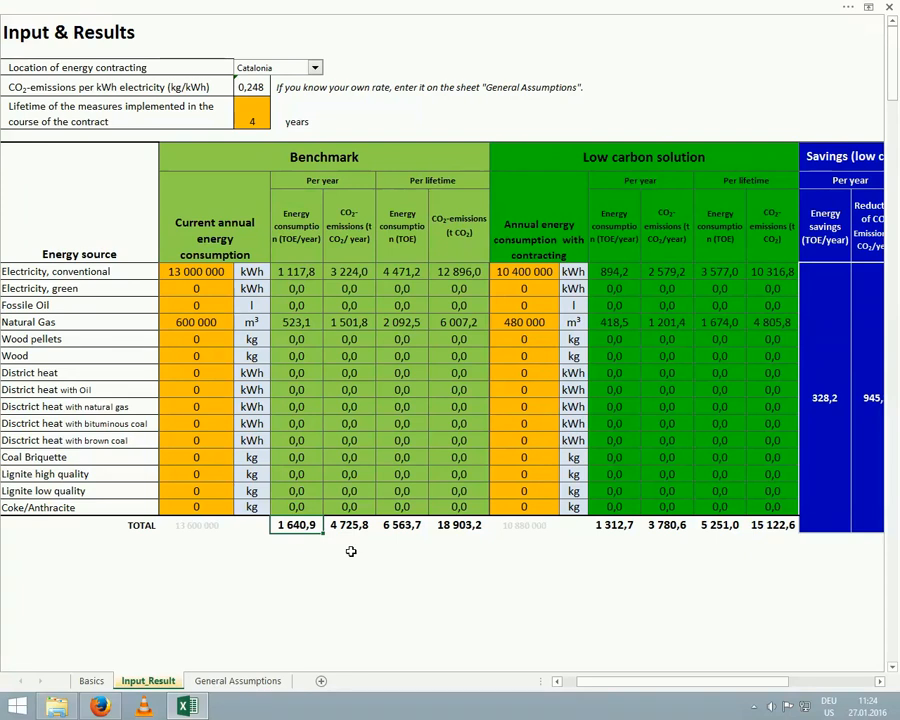
left_click(400, 527)
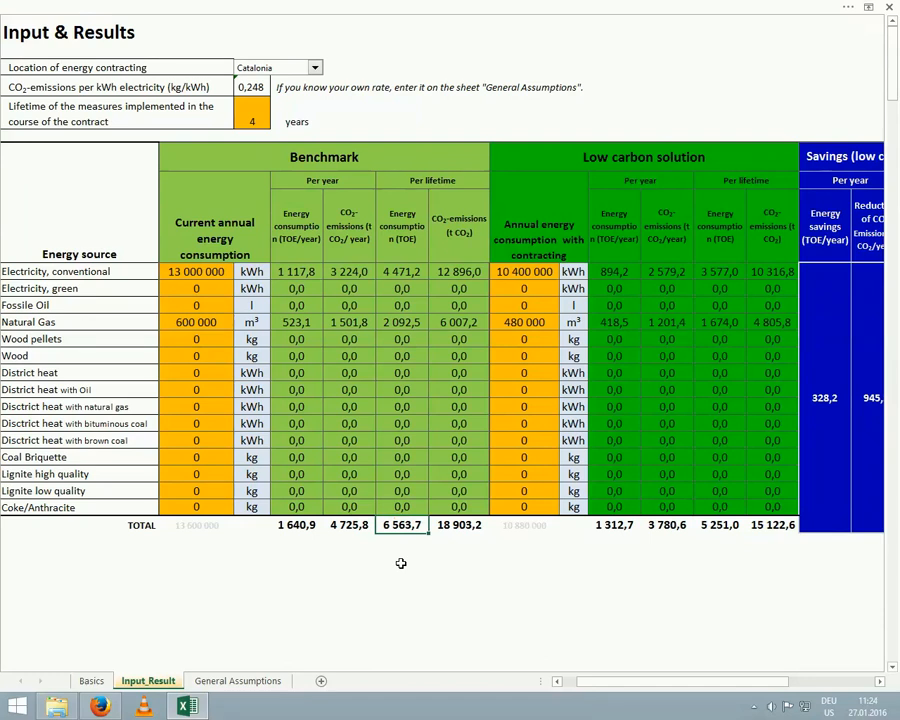
left_click(359, 528)
left_click(457, 525)
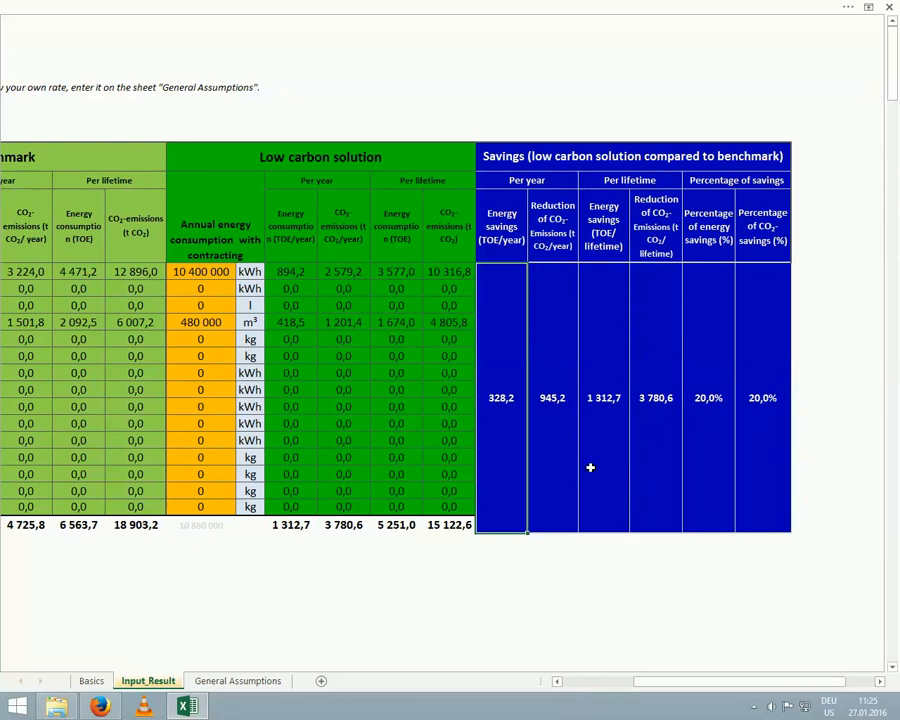
left_click(761, 448)
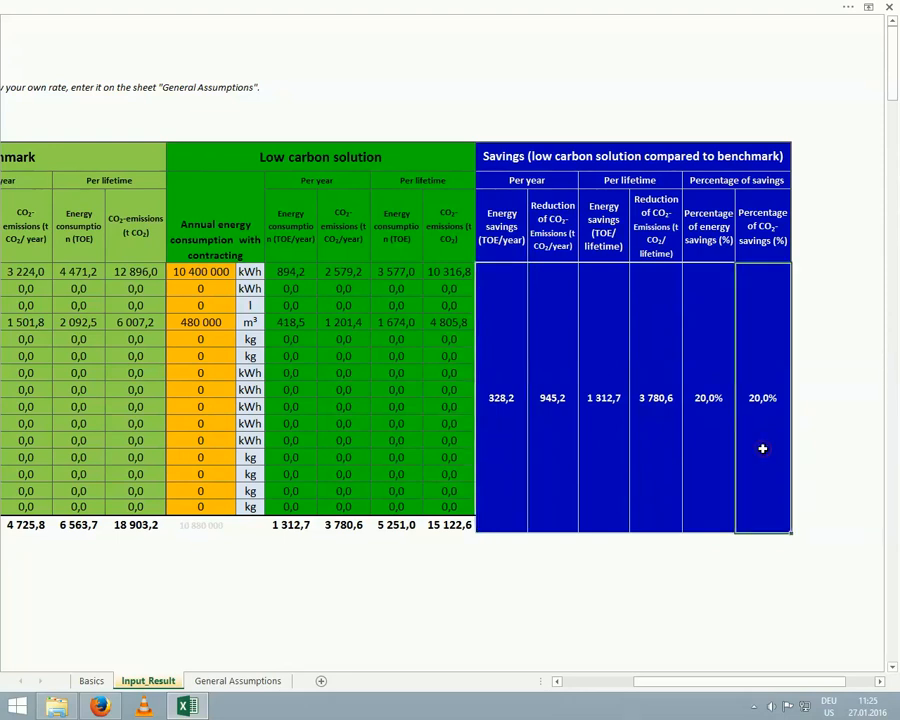
scroll(443, 595, "left", 1)
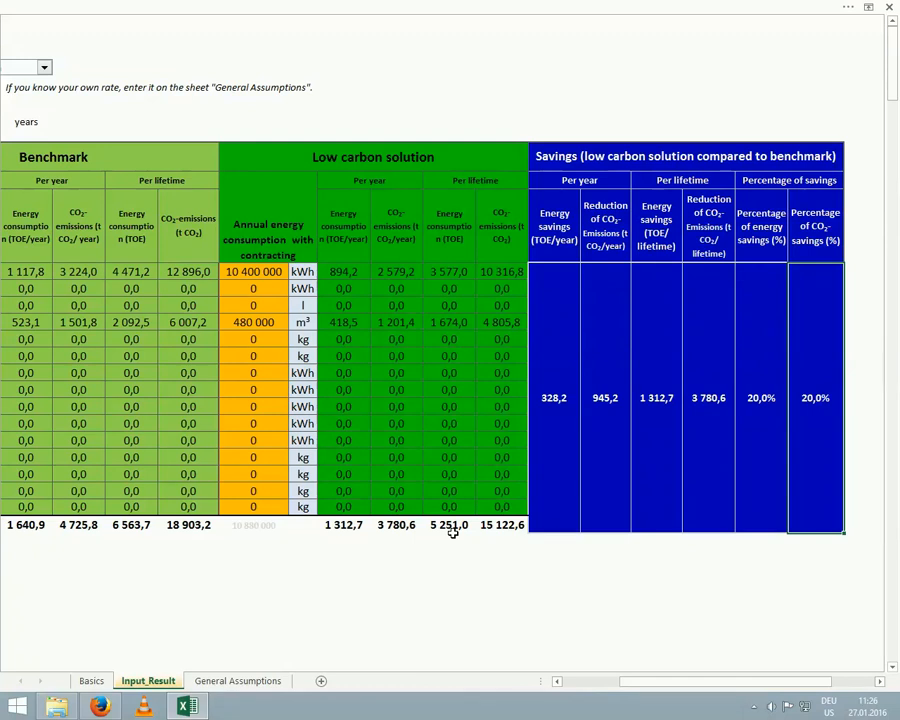
left_click_drag(653, 687, 558, 690)
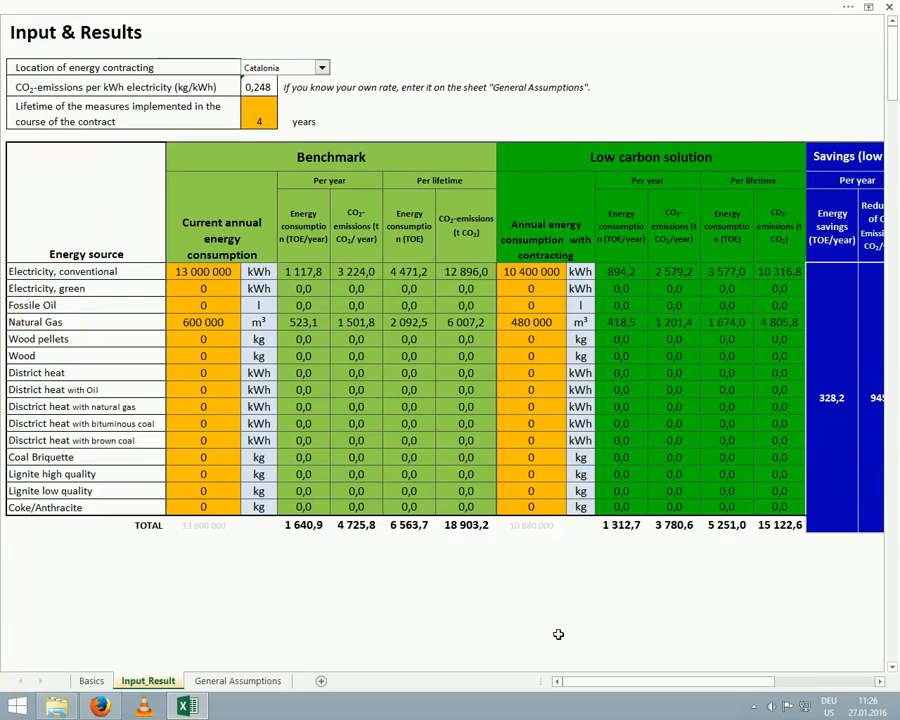
Switch to Firefox and view the GPP 2020 site's best practice examples of low-carbon tenders and its contact page
left_click(99, 707)
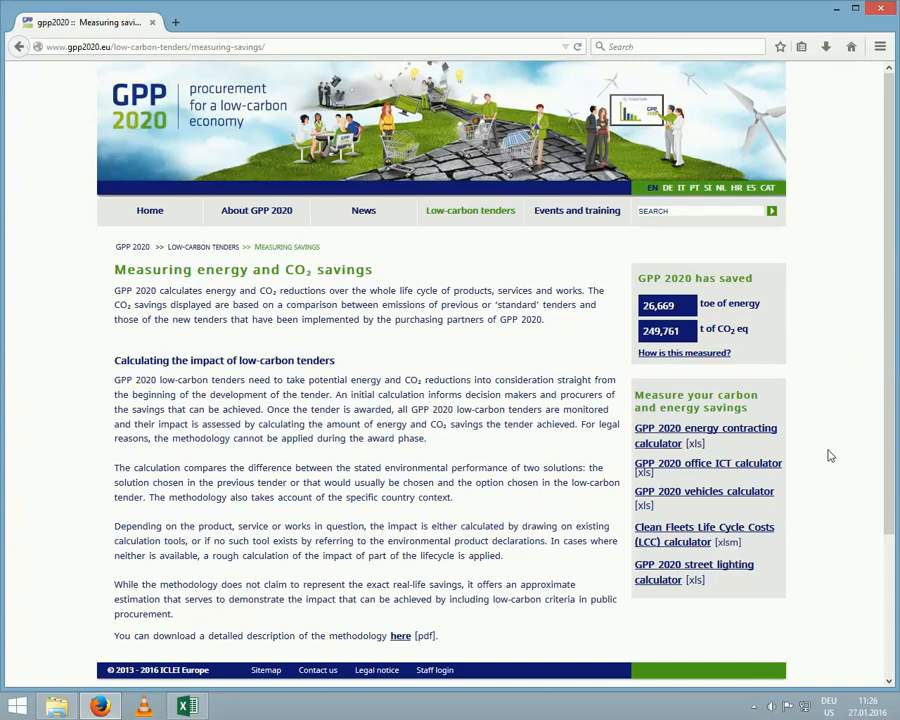
mouse_move(505, 216)
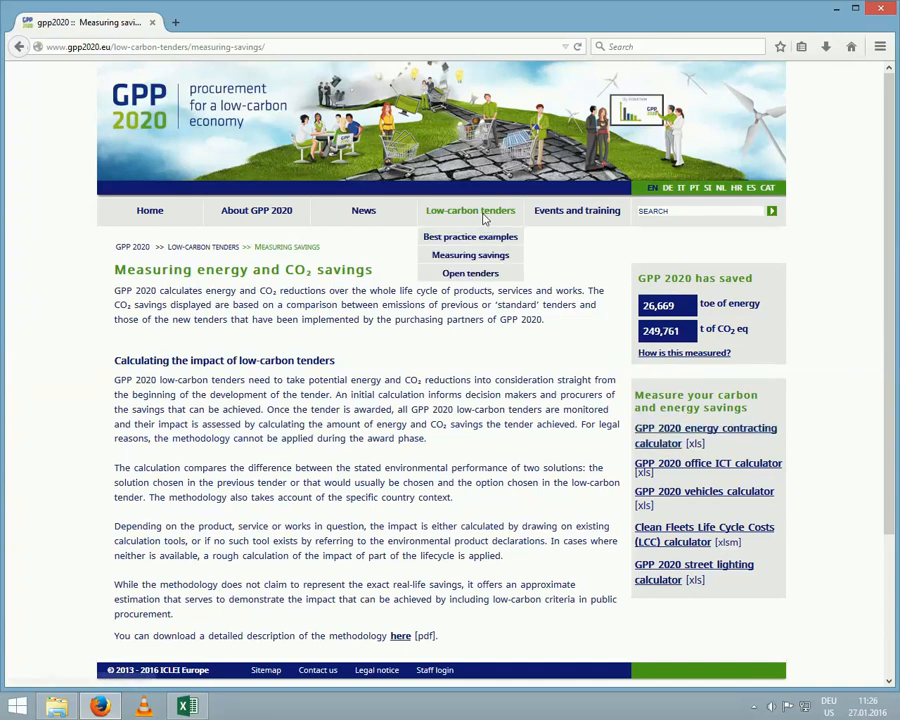
left_click(485, 238)
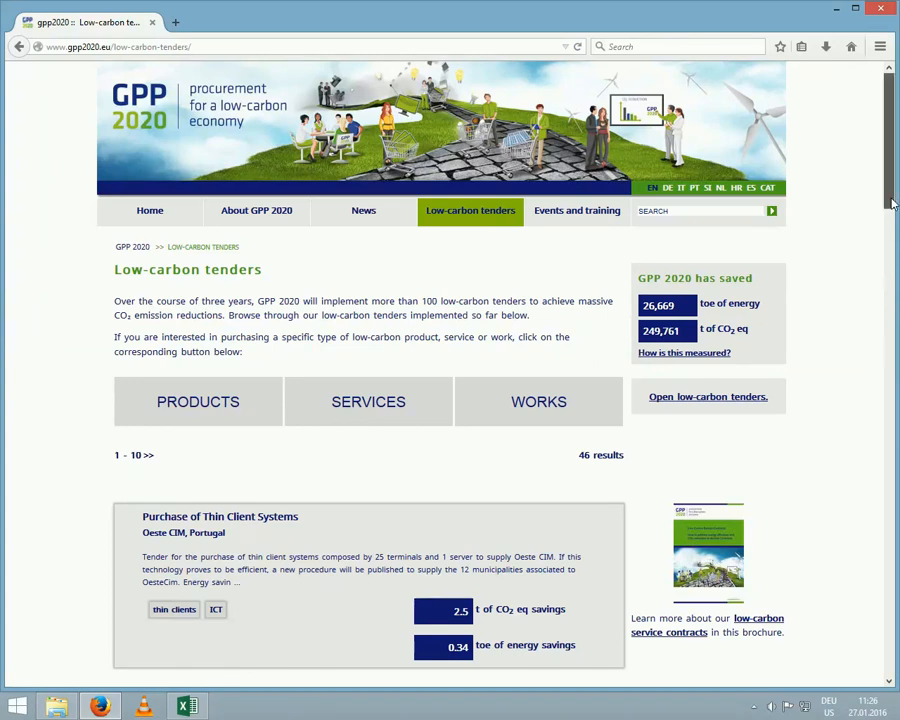
left_click_drag(893, 203, 897, 706)
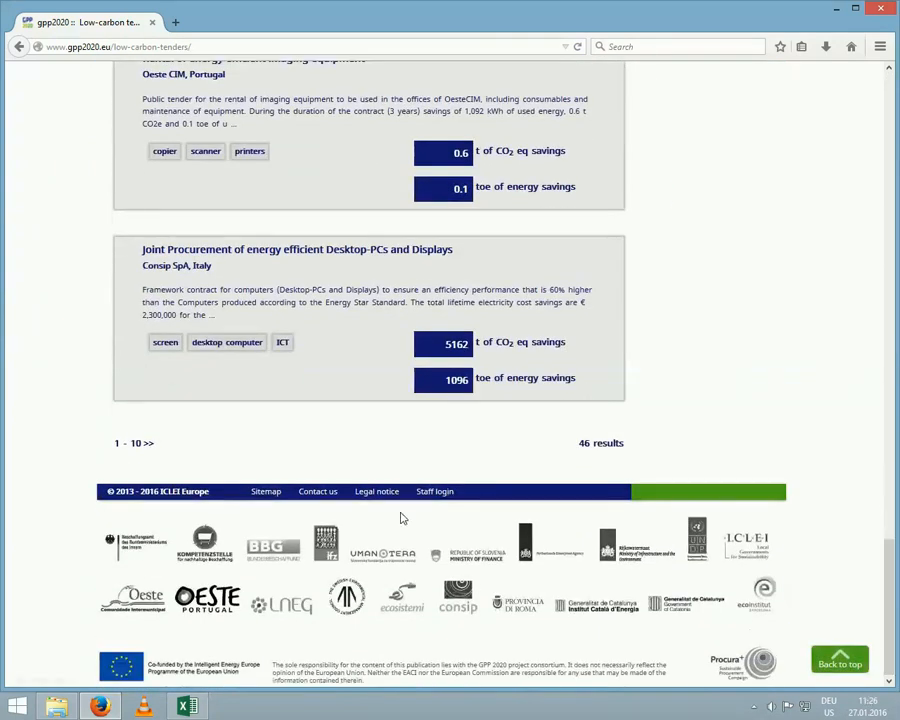
left_click(316, 494)
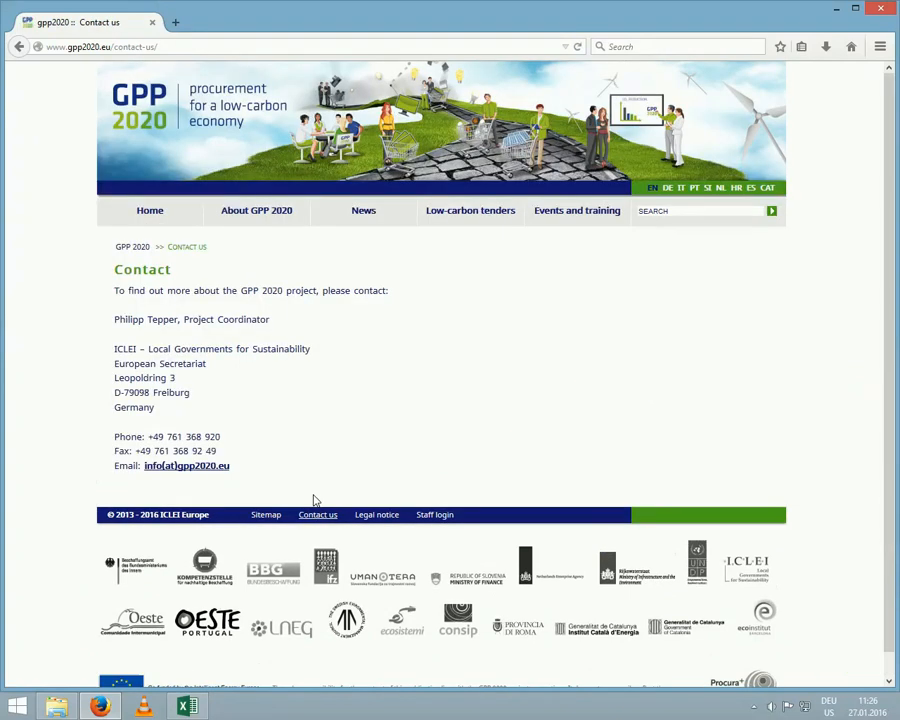